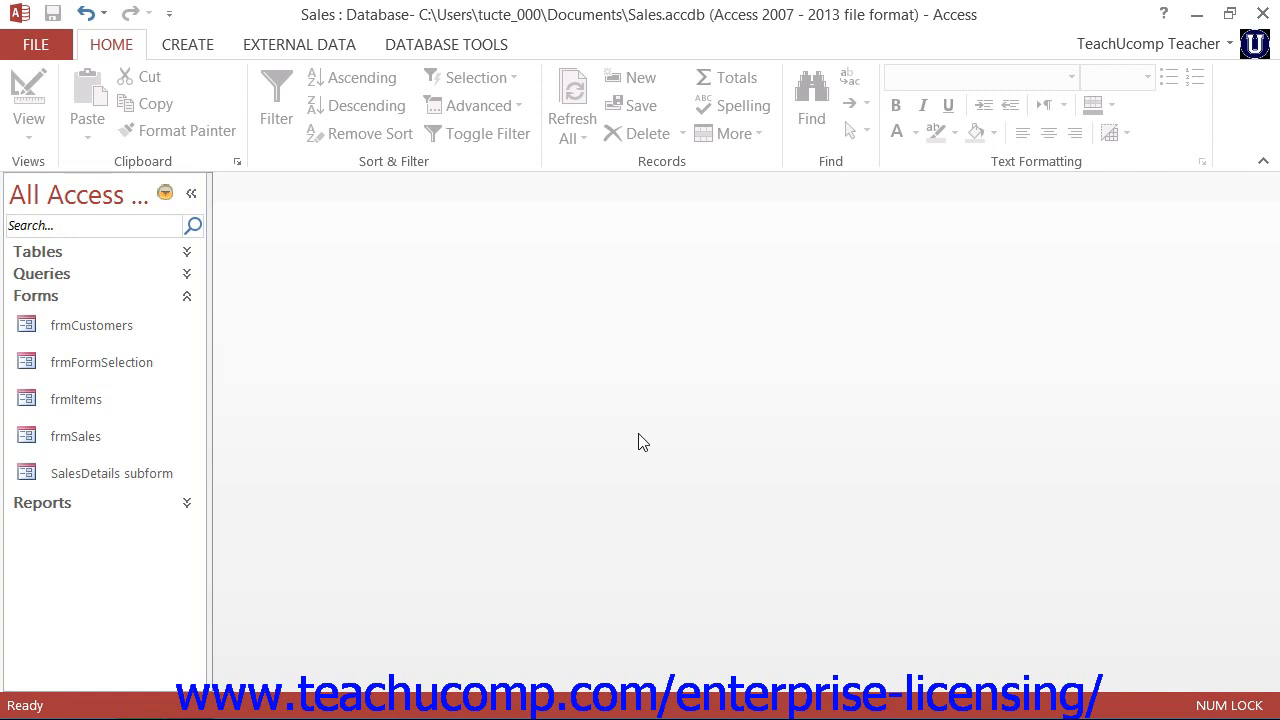
- Create a new macro and add an OpenForm action to it
{"action": "left_click", "coordinate": [182, 50]}
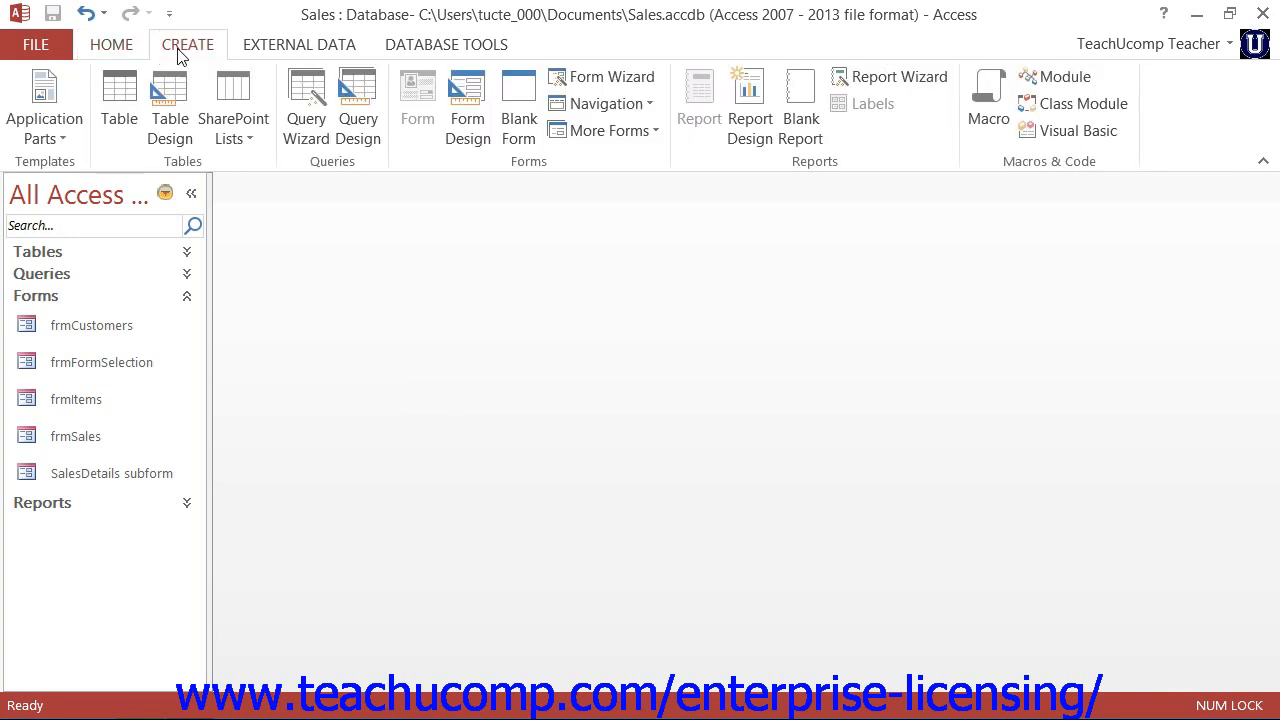
{"action": "left_click", "coordinate": [990, 124]}
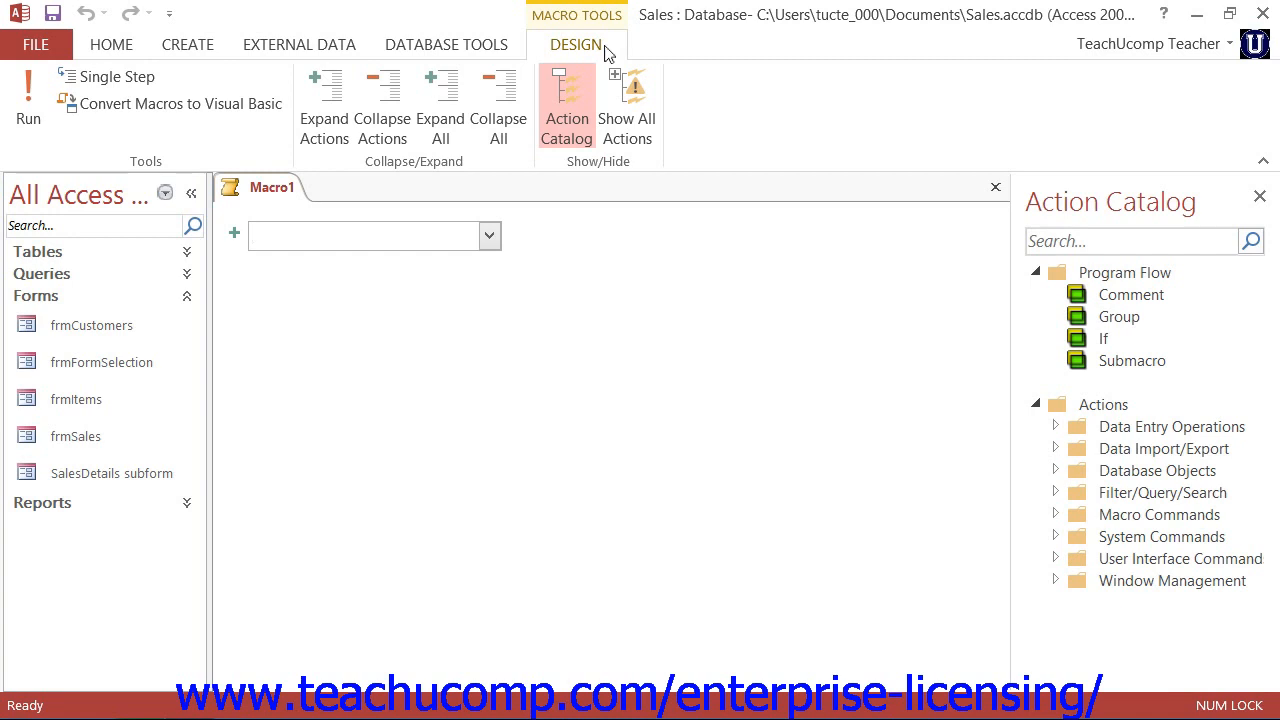
{"action": "left_click", "coordinate": [490, 232]}
{"action": "scroll", "coordinate": [451, 426], "scroll_direction": "down", "scroll_amount": 3}
{"action": "scroll", "coordinate": [451, 426], "scroll_direction": "down", "scroll_amount": 5}
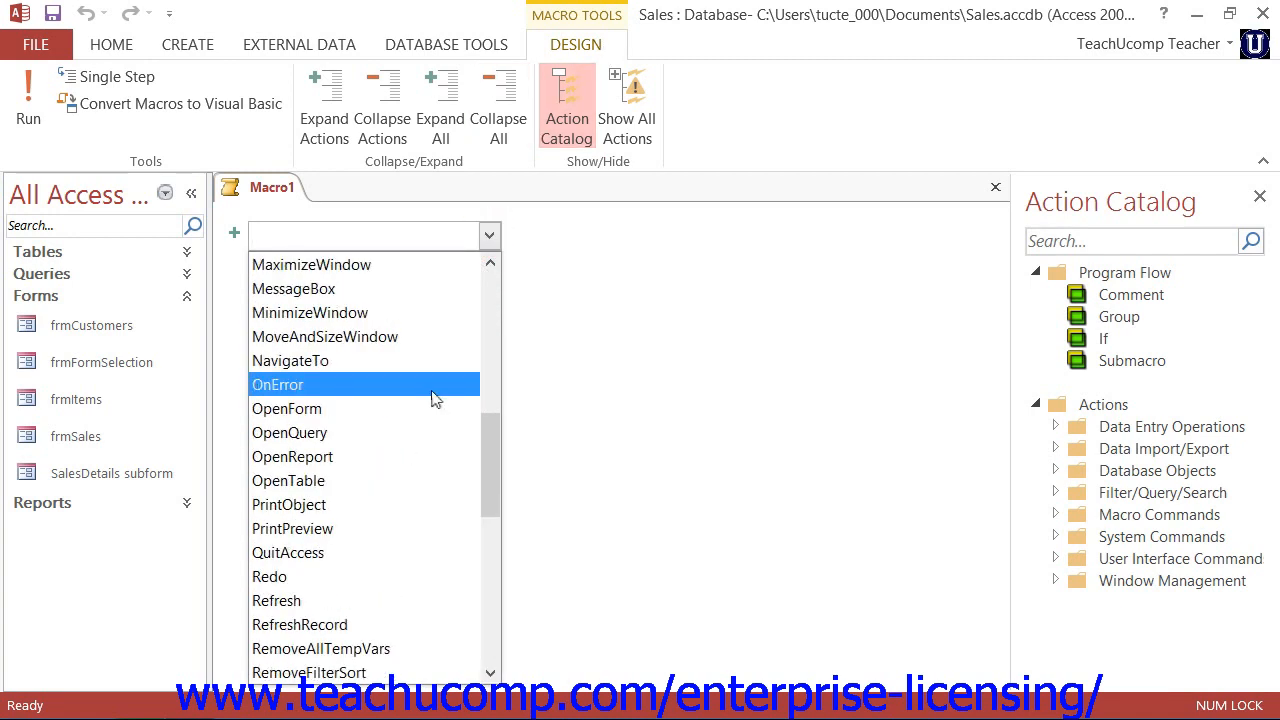
{"action": "left_click", "coordinate": [334, 409]}
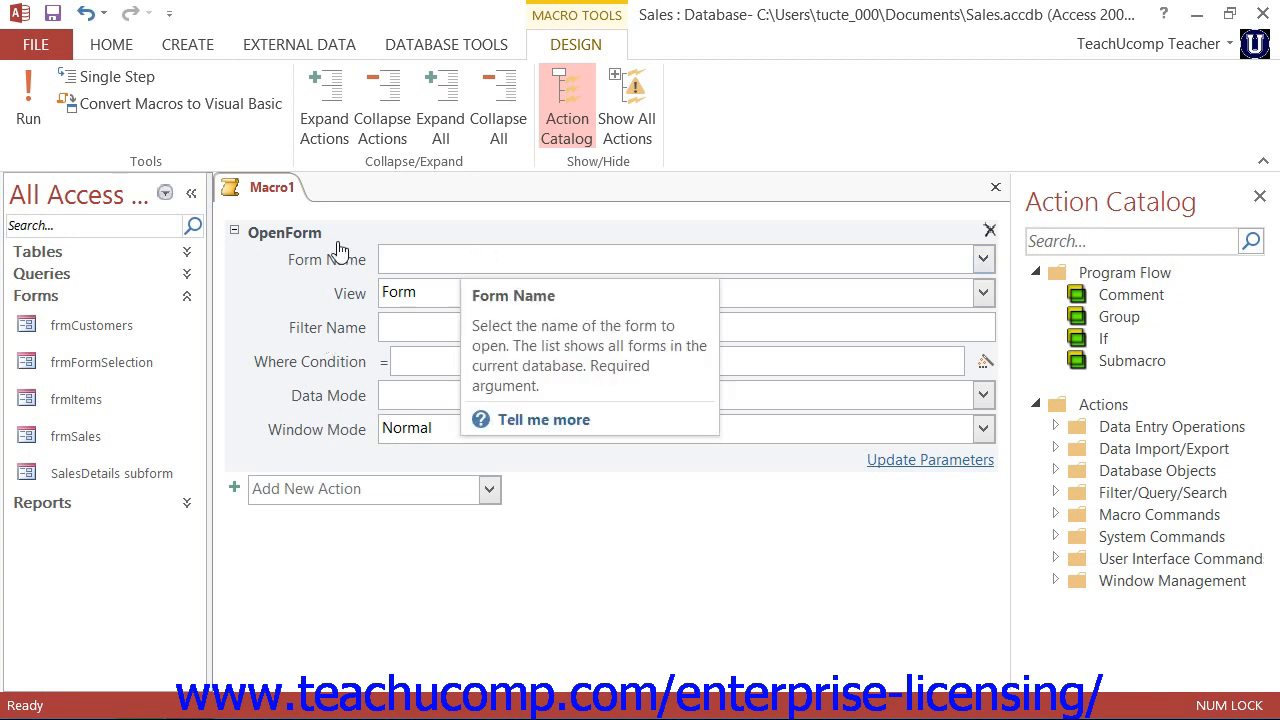
- Set the OpenForm action's Form Name to frmCustomers, keeping the view as Form and the filter empty
{"action": "mouse_move", "coordinate": [312, 240]}
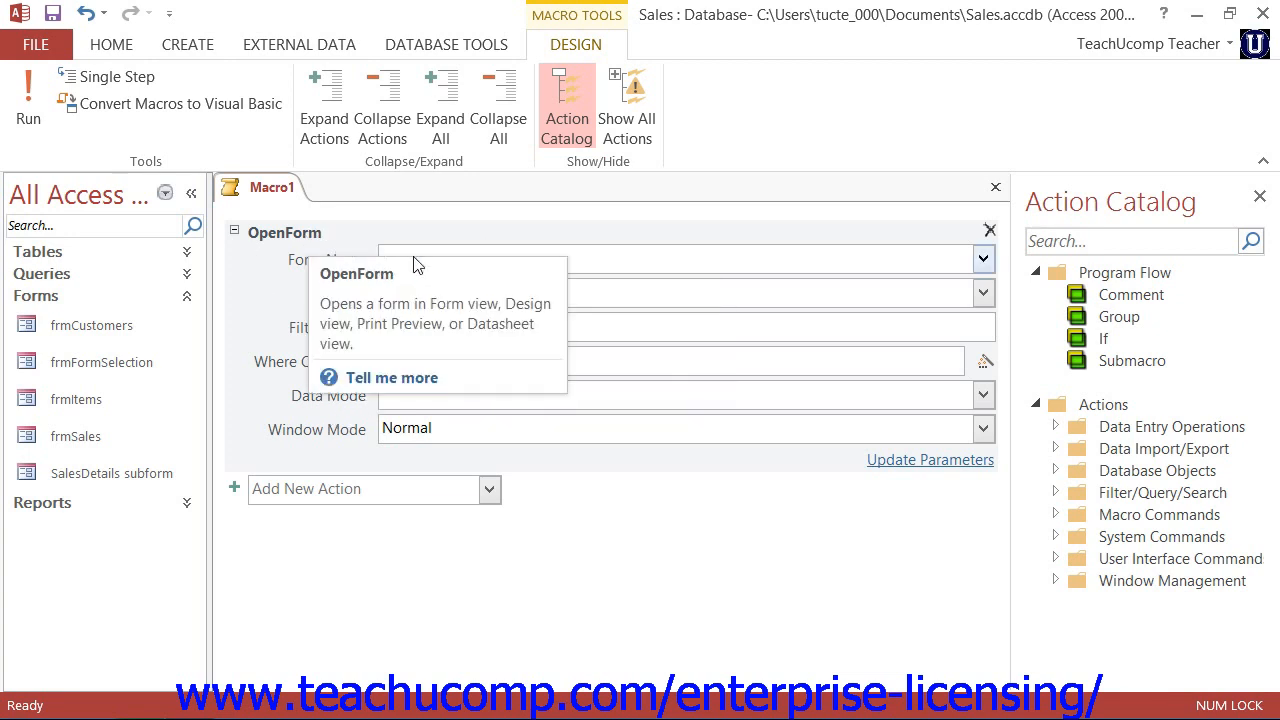
{"action": "left_click", "coordinate": [581, 260]}
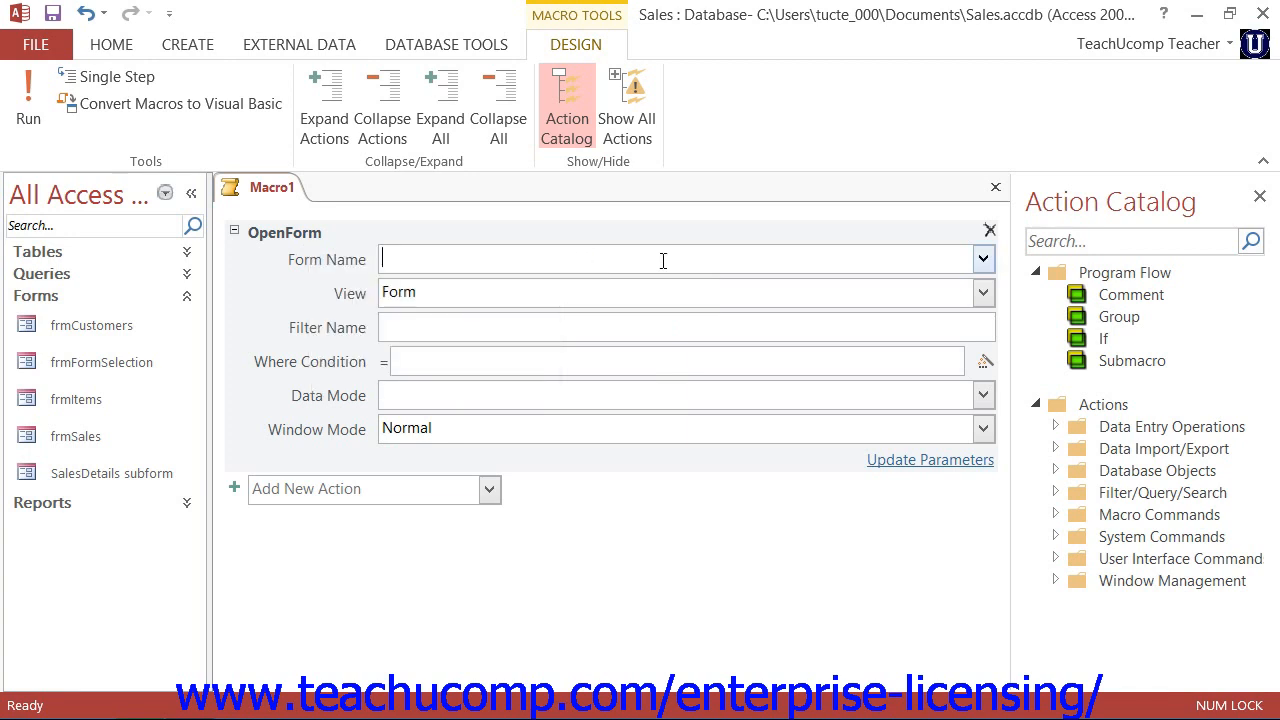
{"action": "left_click", "coordinate": [984, 260]}
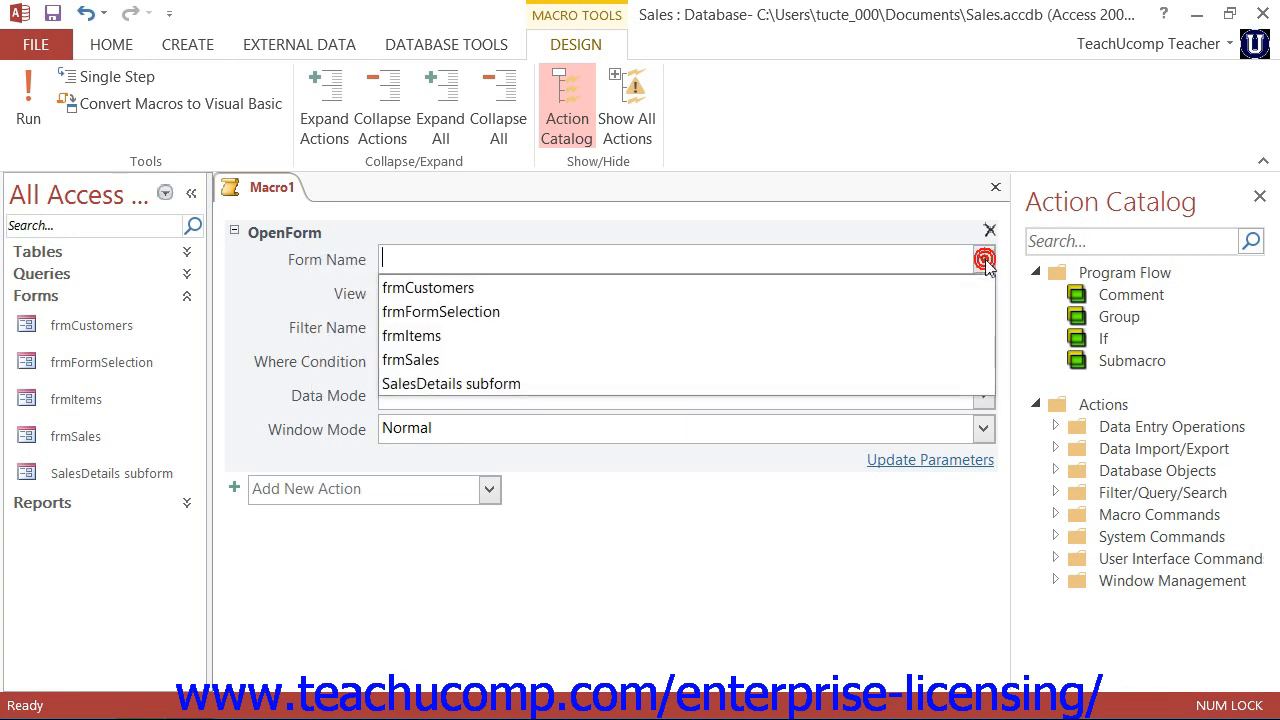
{"action": "left_click", "coordinate": [700, 290]}
{"action": "left_click", "coordinate": [604, 292]}
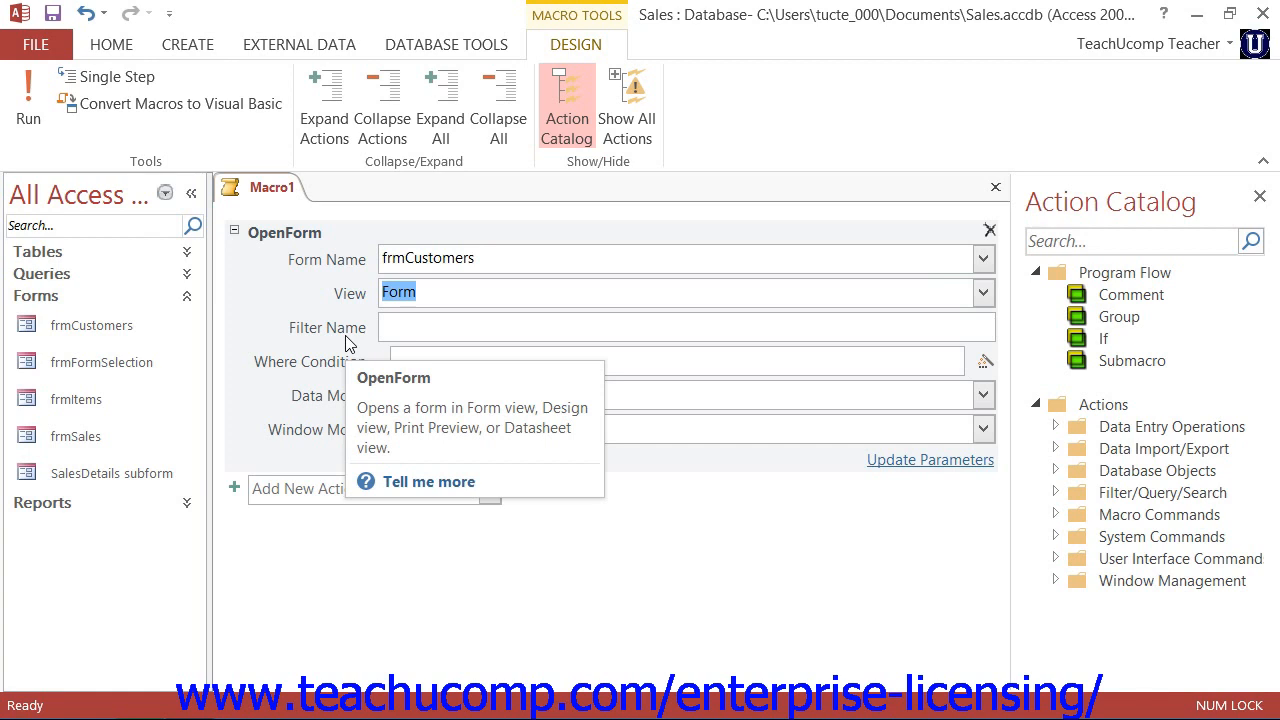
{"action": "left_click", "coordinate": [399, 328]}
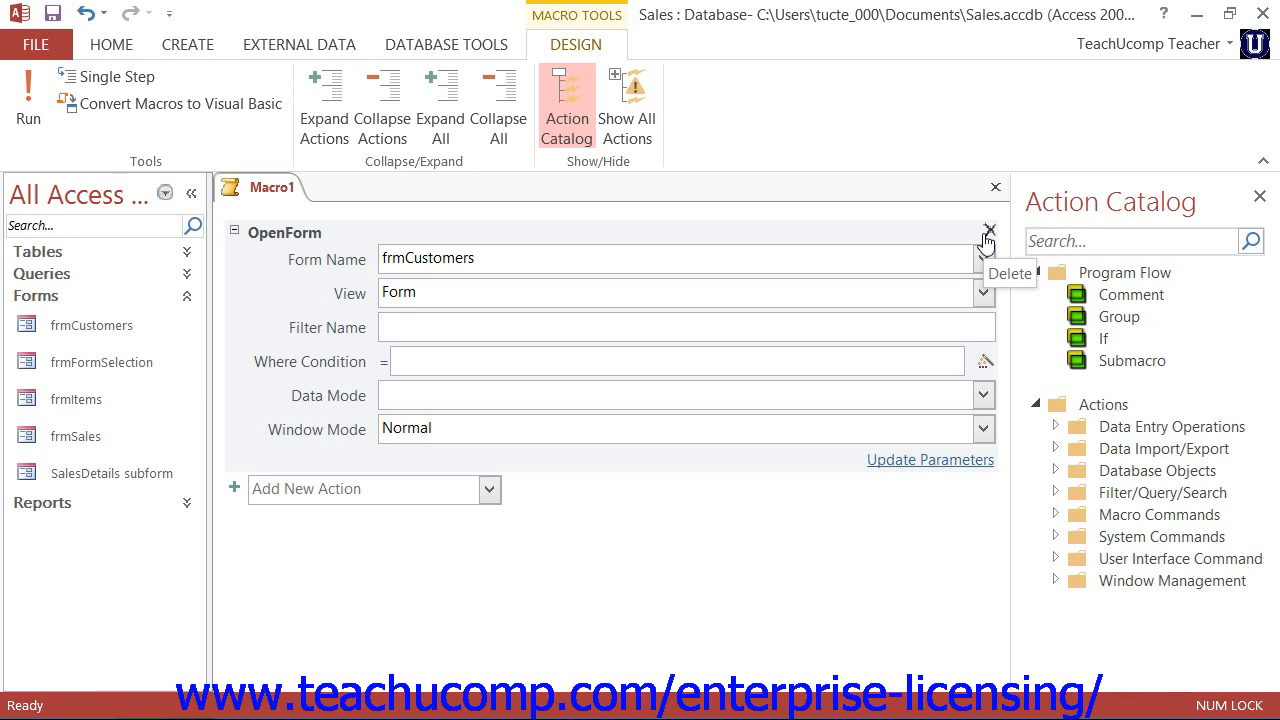
{"action": "left_click", "coordinate": [375, 489]}
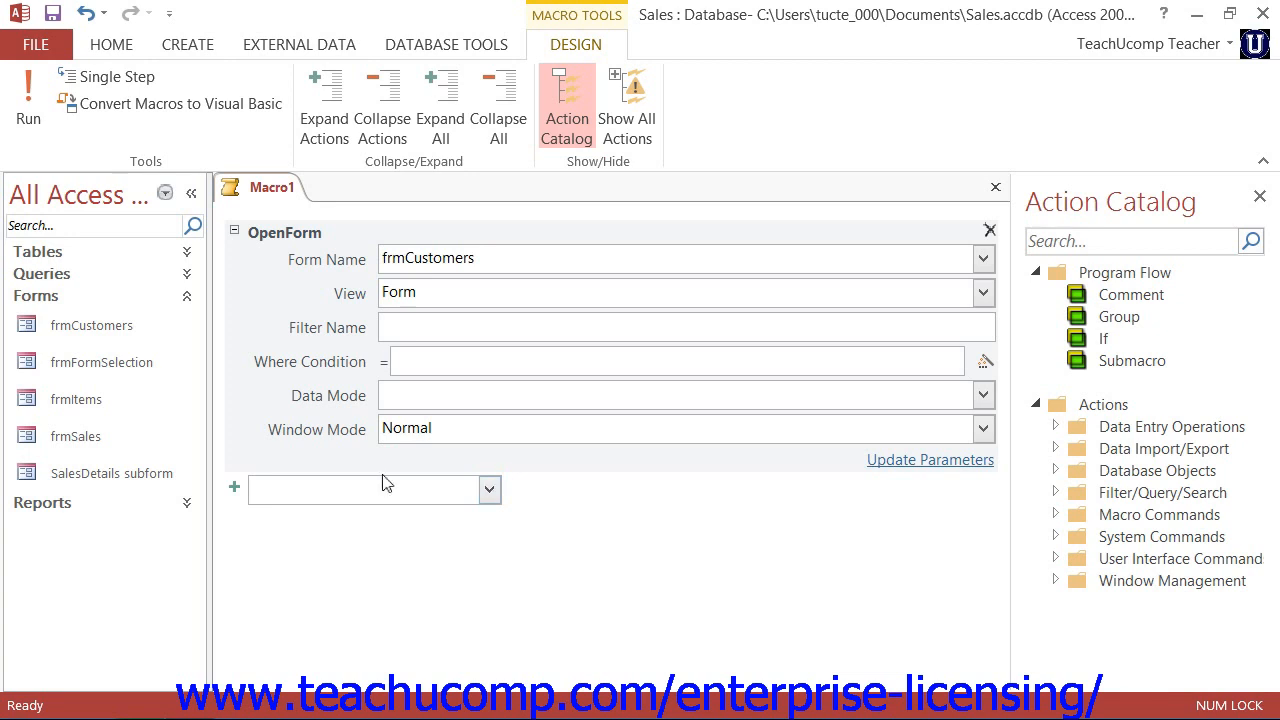
- Save the macro as OpenCustomerForm and close it
{"action": "left_click", "coordinate": [54, 12]}
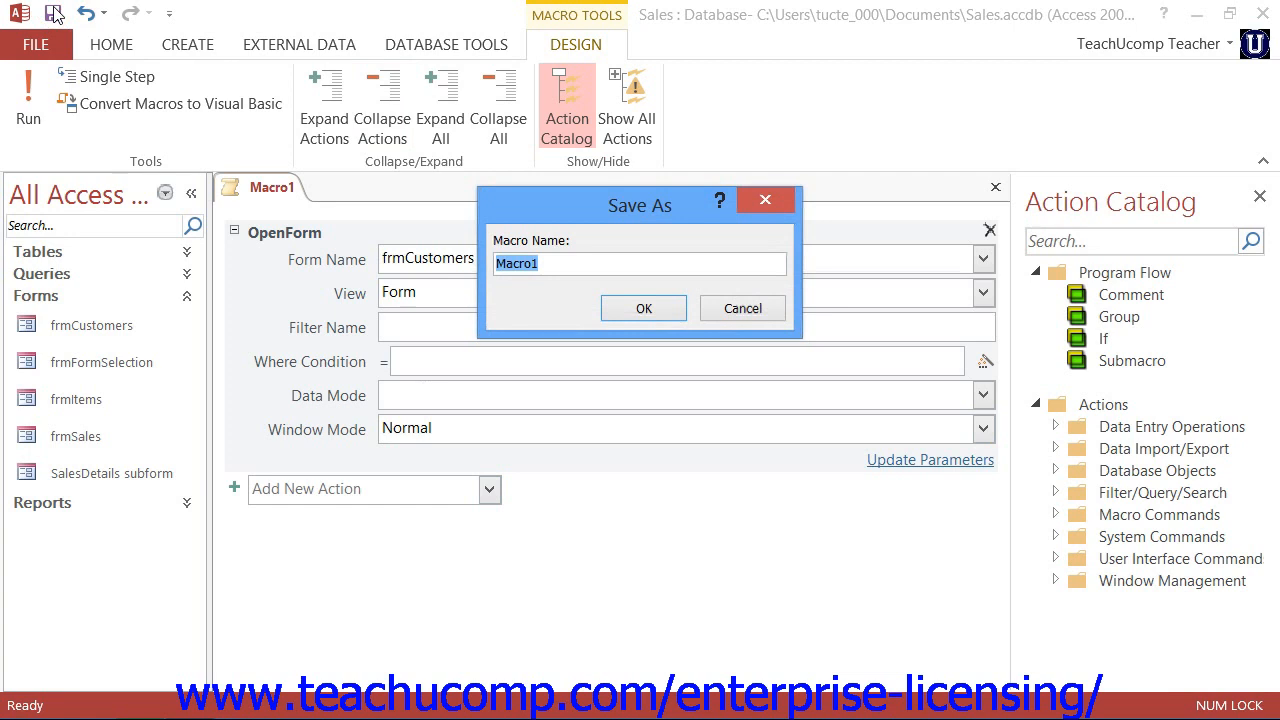
{"action": "type", "text": "Ope"}
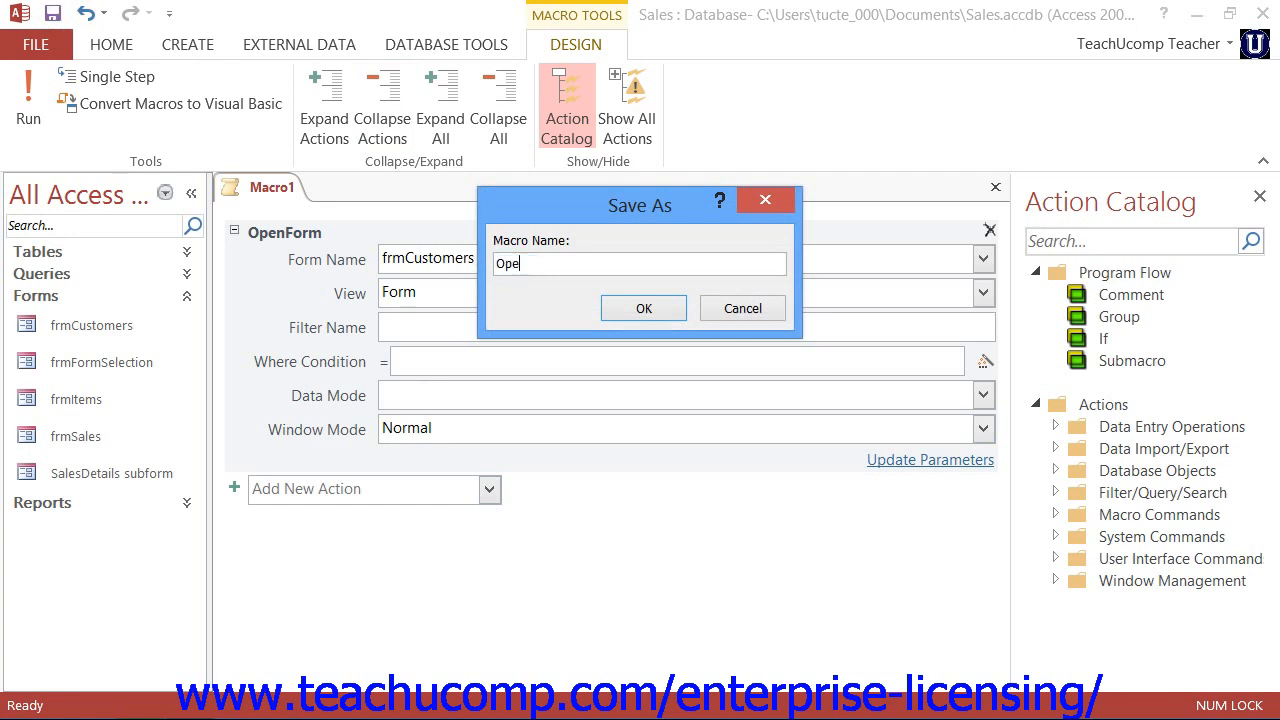
{"action": "type", "text": "nCustomerForm"}
{"action": "left_click", "coordinate": [648, 306]}
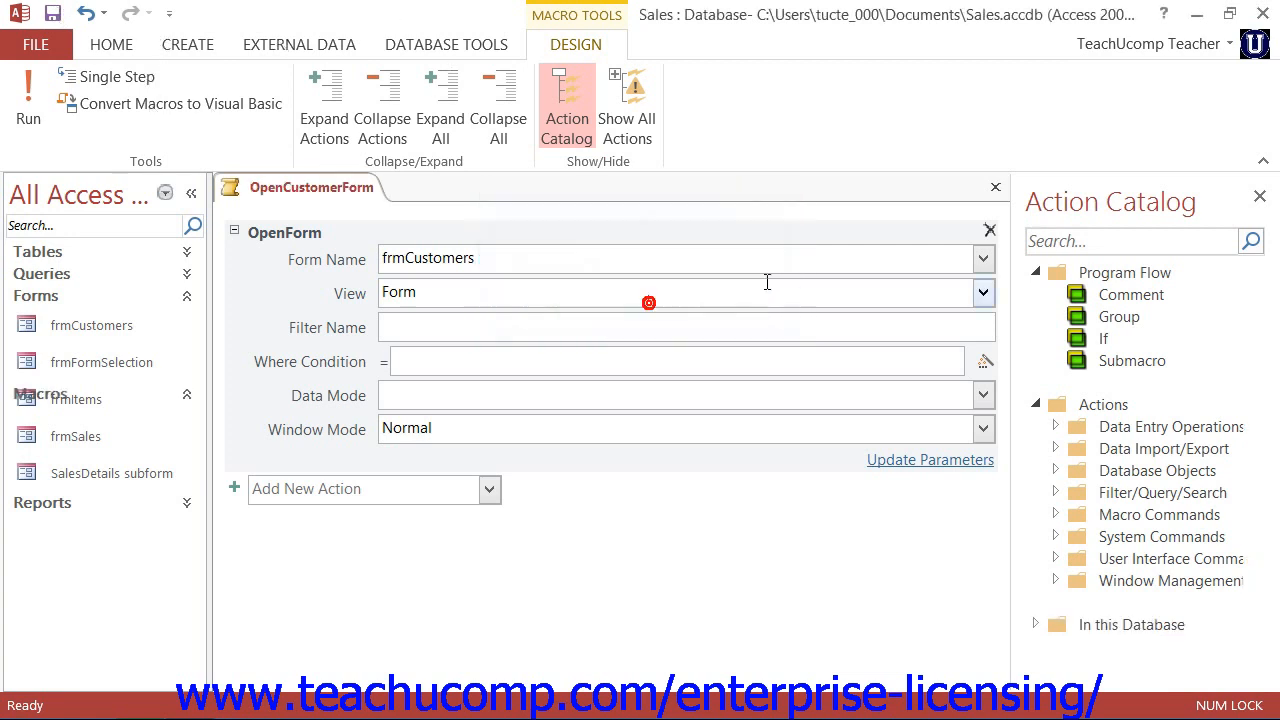
{"action": "left_click", "coordinate": [993, 186]}
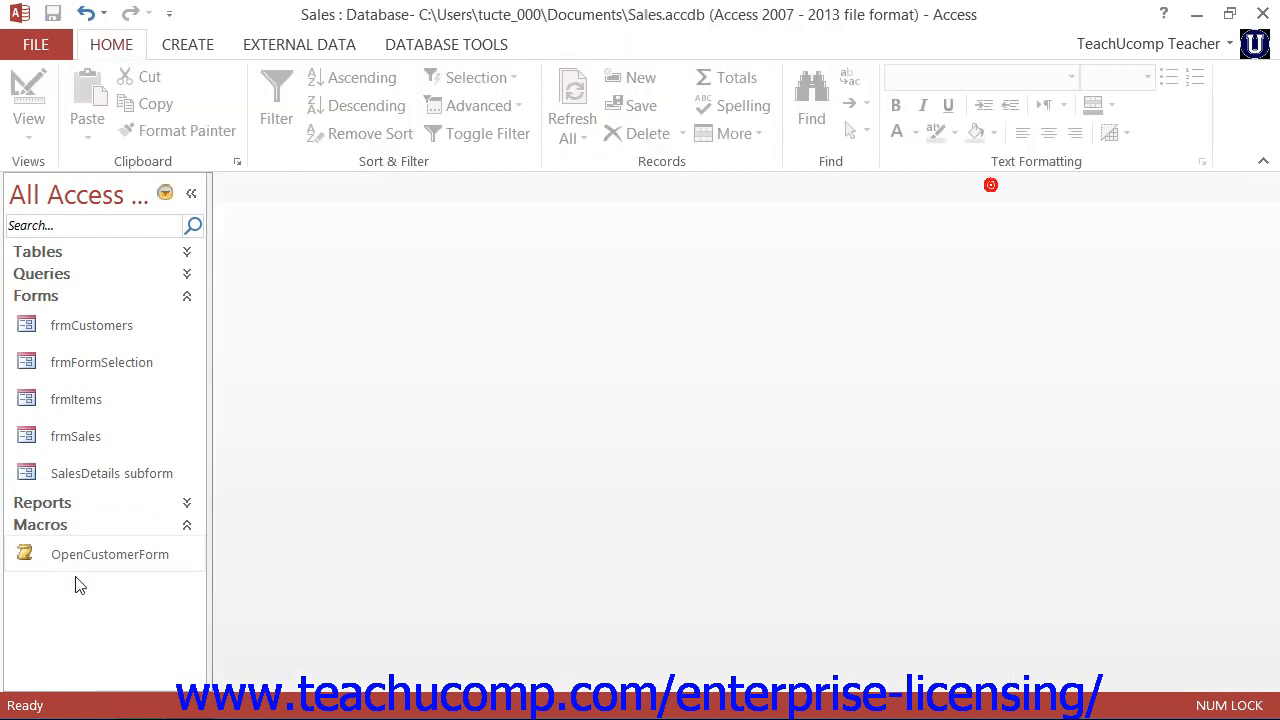
- Run the saved OpenCustomerForm macro twice from the list of database objects, closing the customers form after each run
{"action": "left_click", "coordinate": [136, 563]}
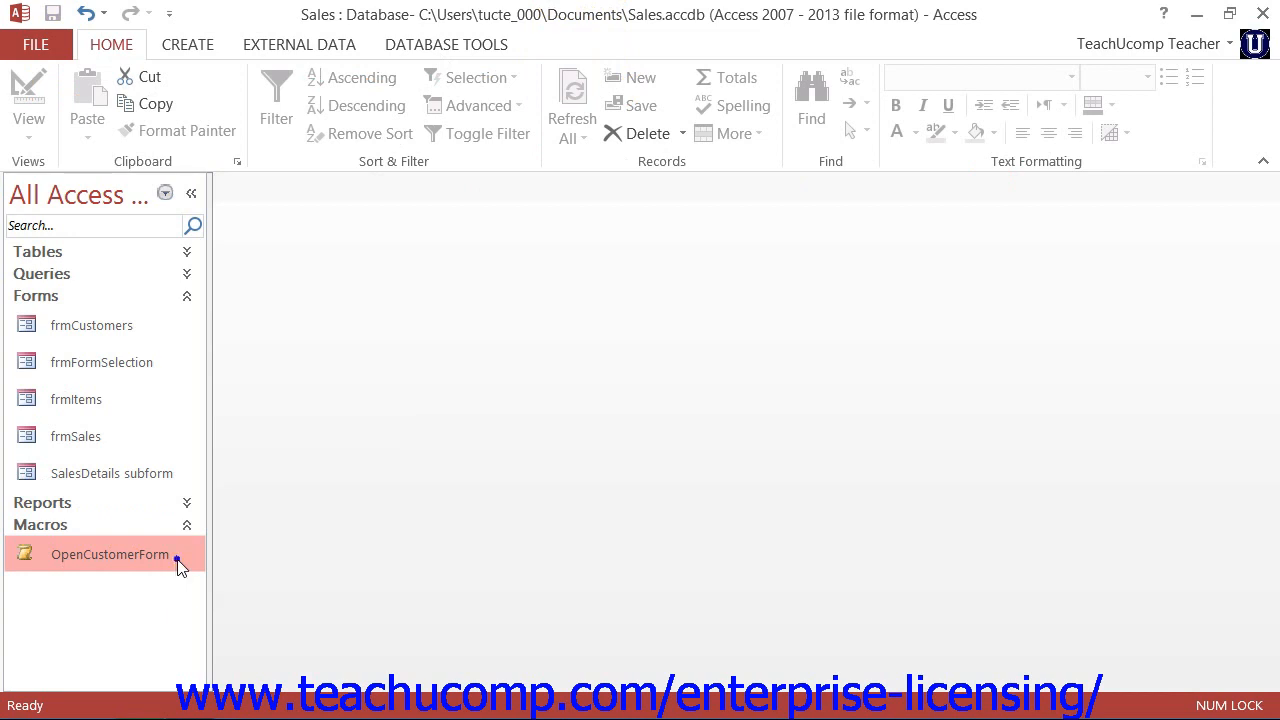
{"action": "right_click", "coordinate": [177, 559]}
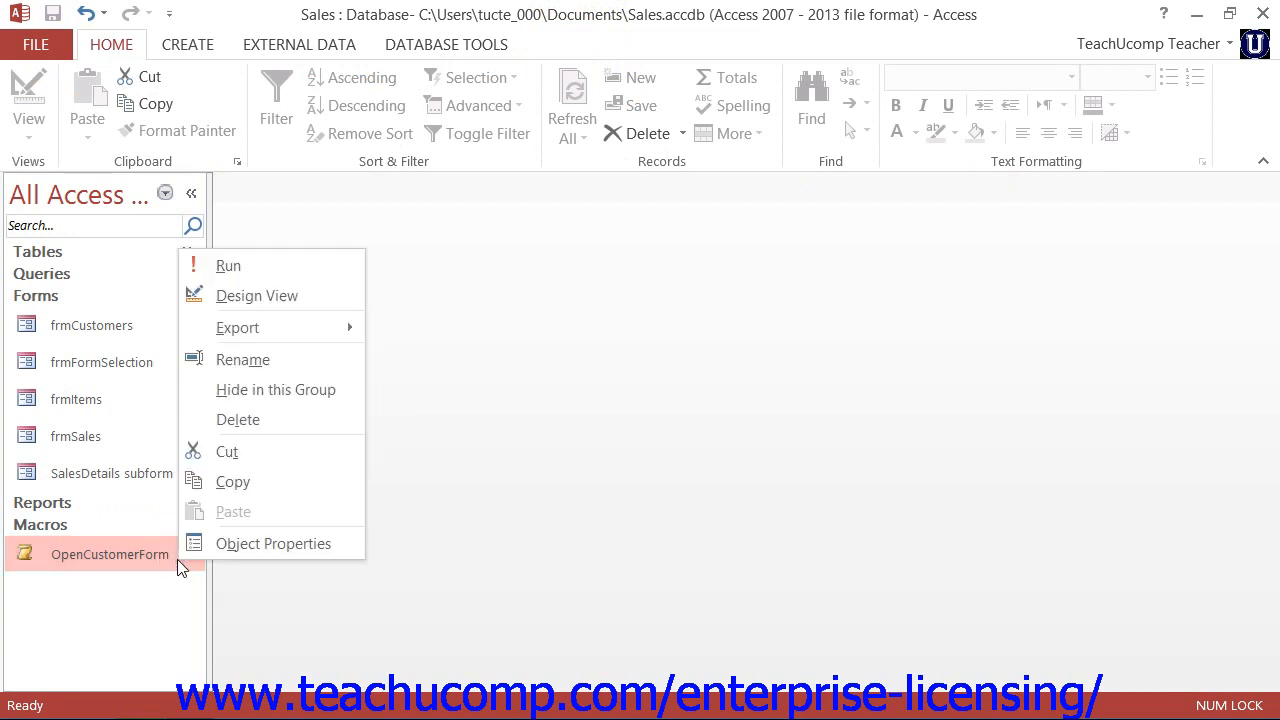
{"action": "left_click", "coordinate": [268, 280]}
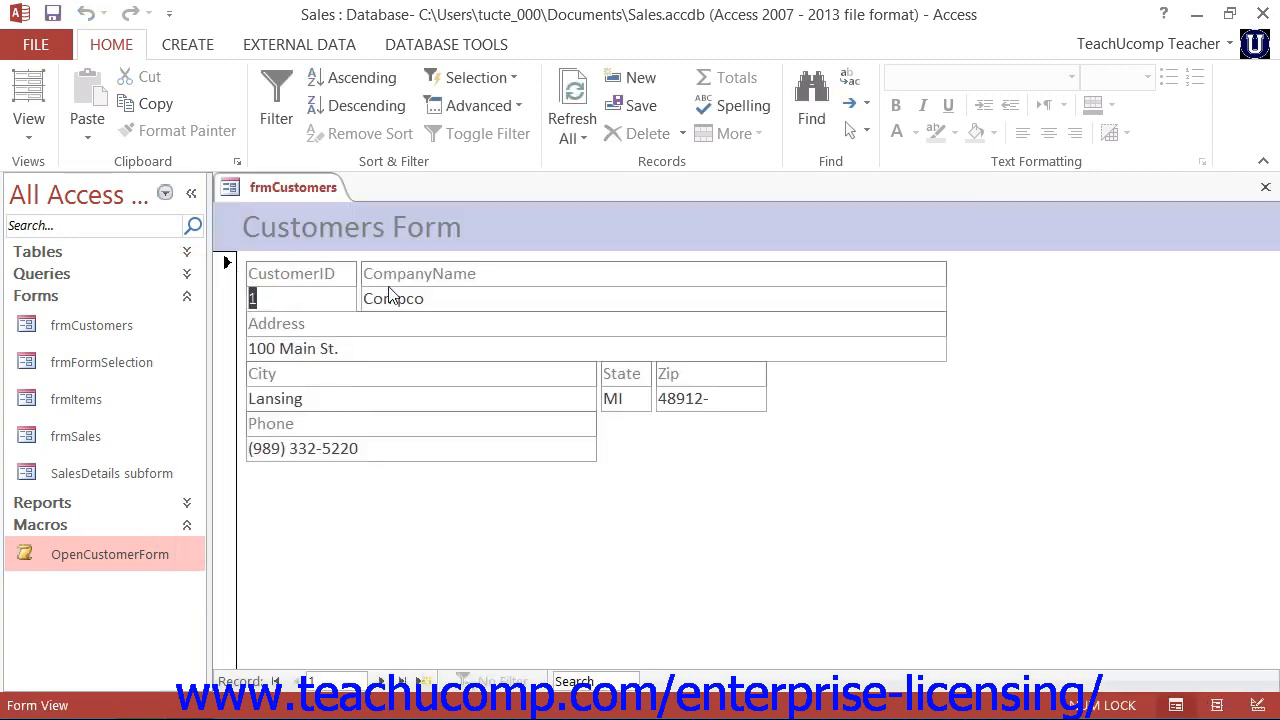
{"action": "left_click", "coordinate": [1265, 188]}
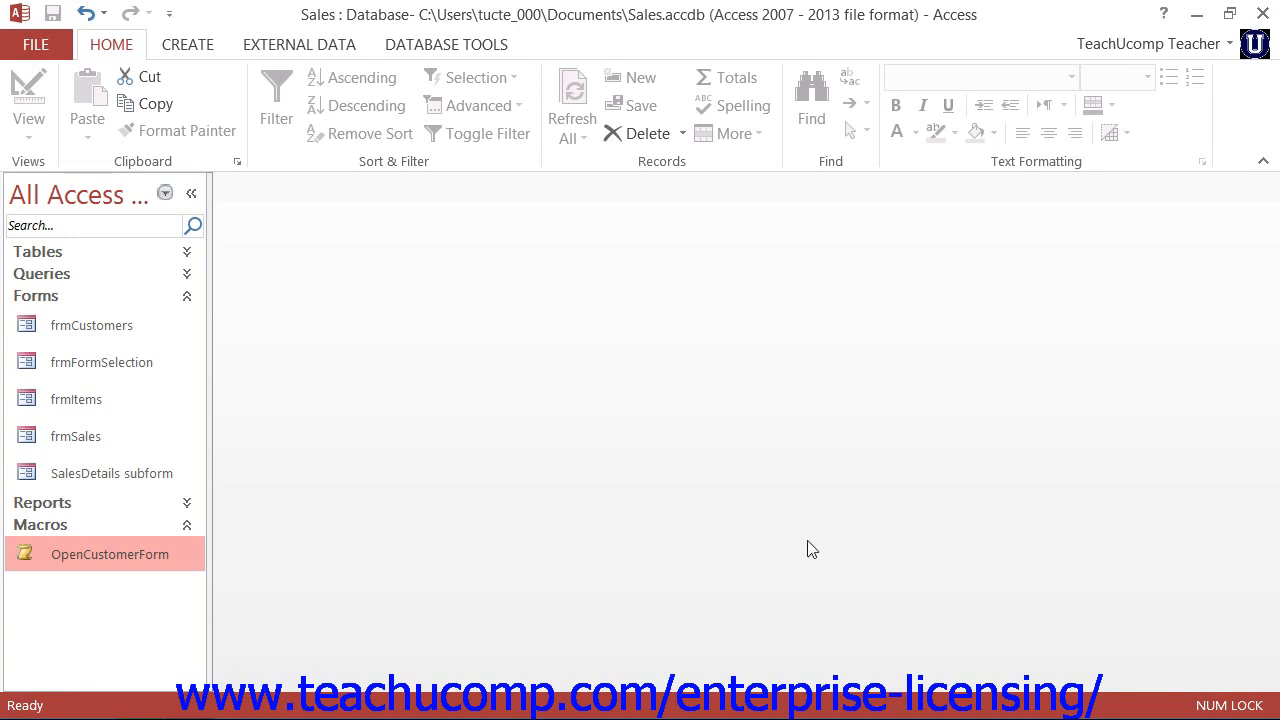
{"action": "double_click", "coordinate": [103, 561]}
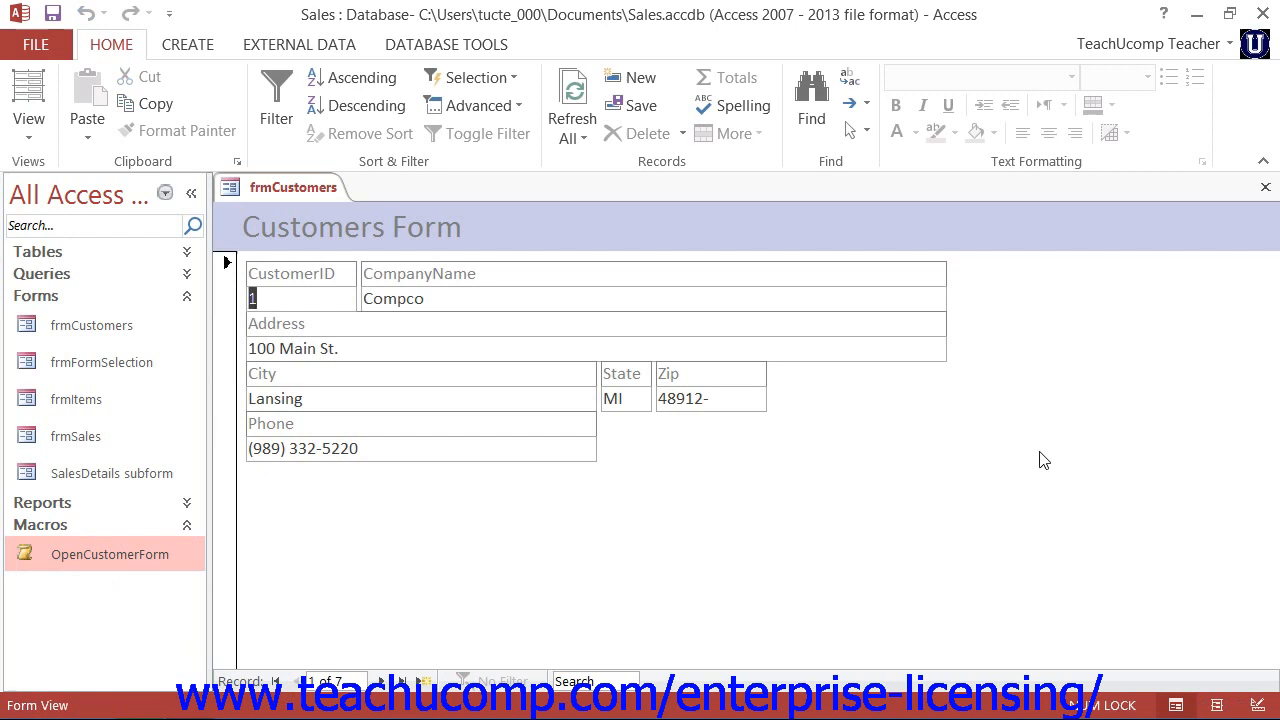
{"action": "left_click", "coordinate": [1265, 187]}
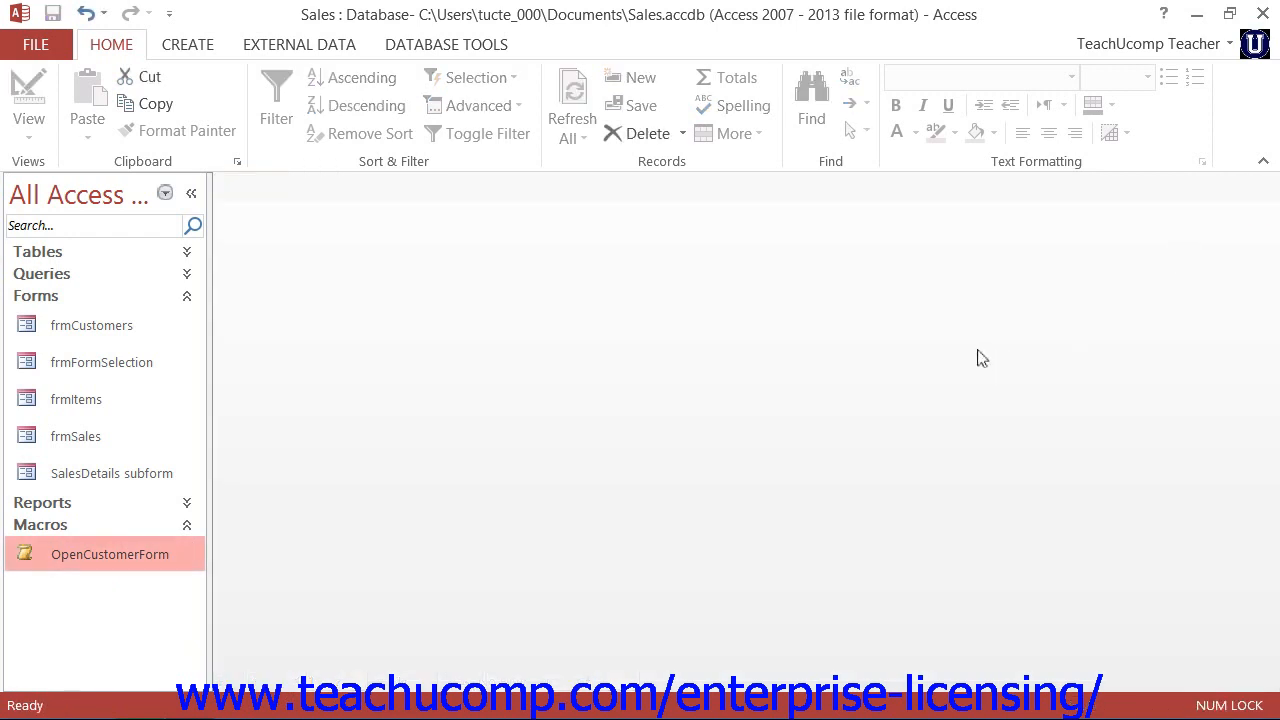
- Run the OpenCustomerForm macro from its Design View, and close both the customers form and the macro
{"action": "double_click", "coordinate": [121, 548]}
{"action": "right_click", "coordinate": [136, 558]}
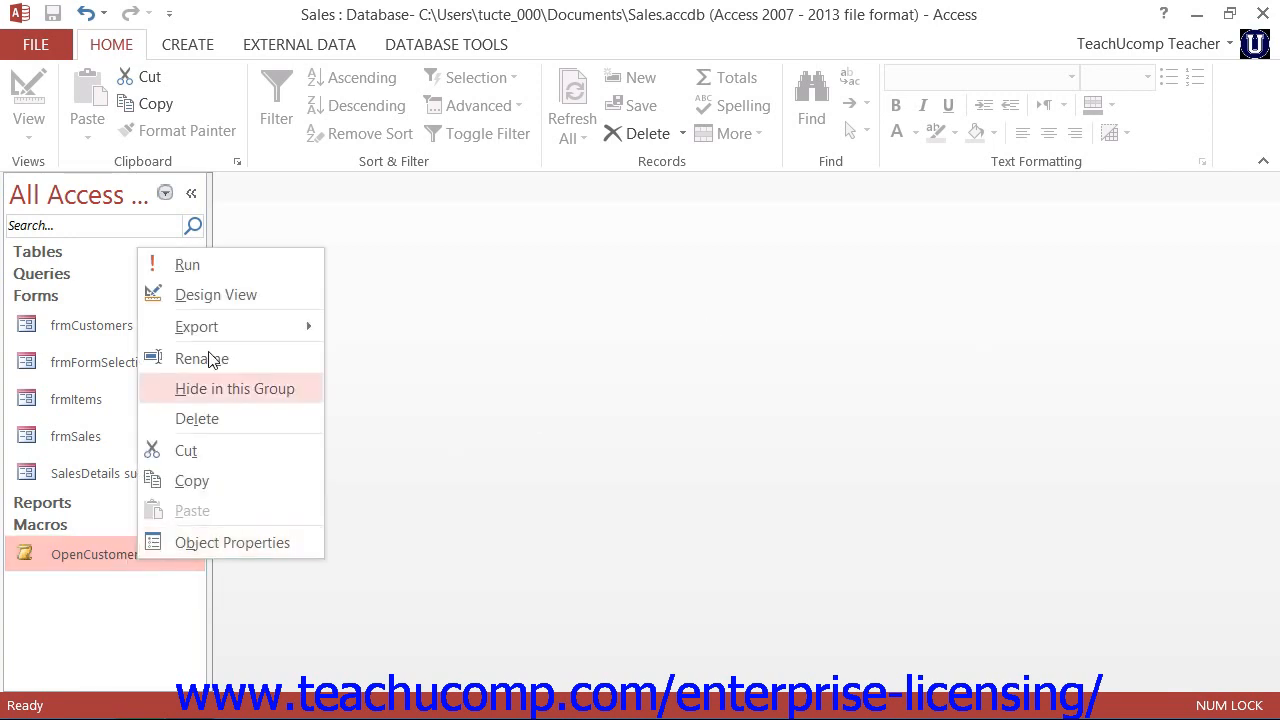
{"action": "mouse_move", "coordinate": [215, 326]}
{"action": "left_click", "coordinate": [216, 295]}
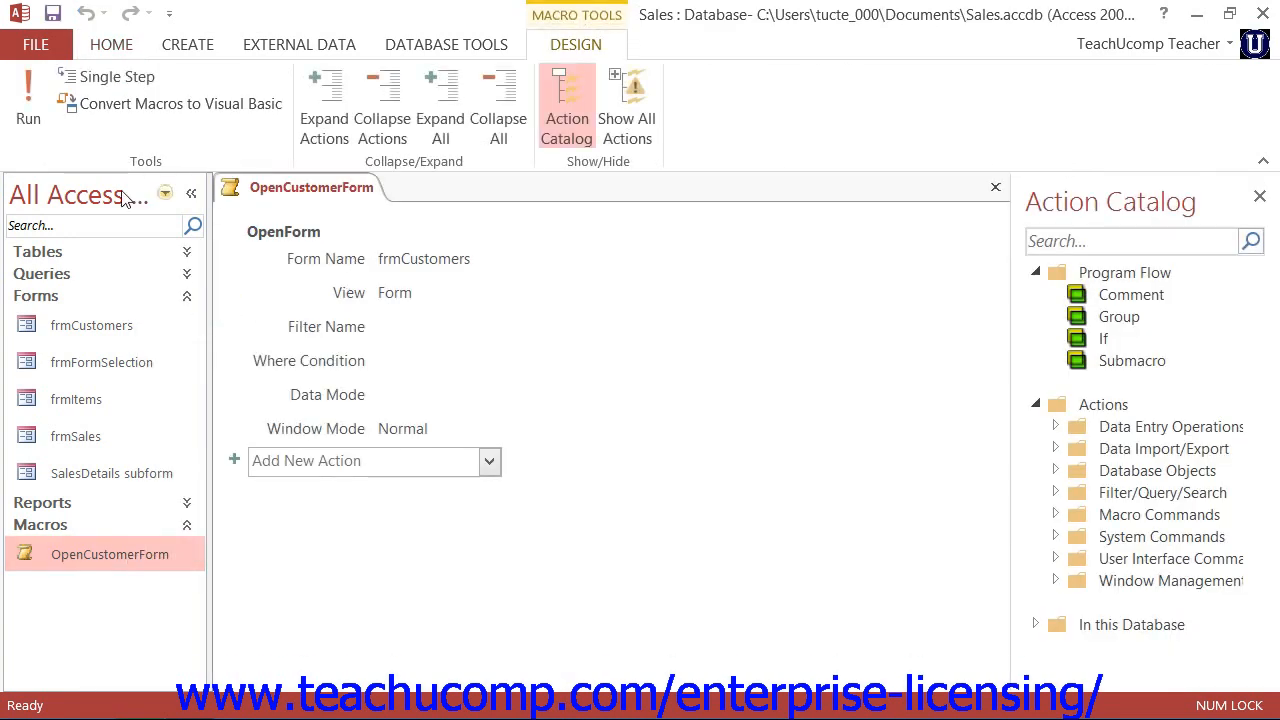
{"action": "left_click", "coordinate": [29, 118]}
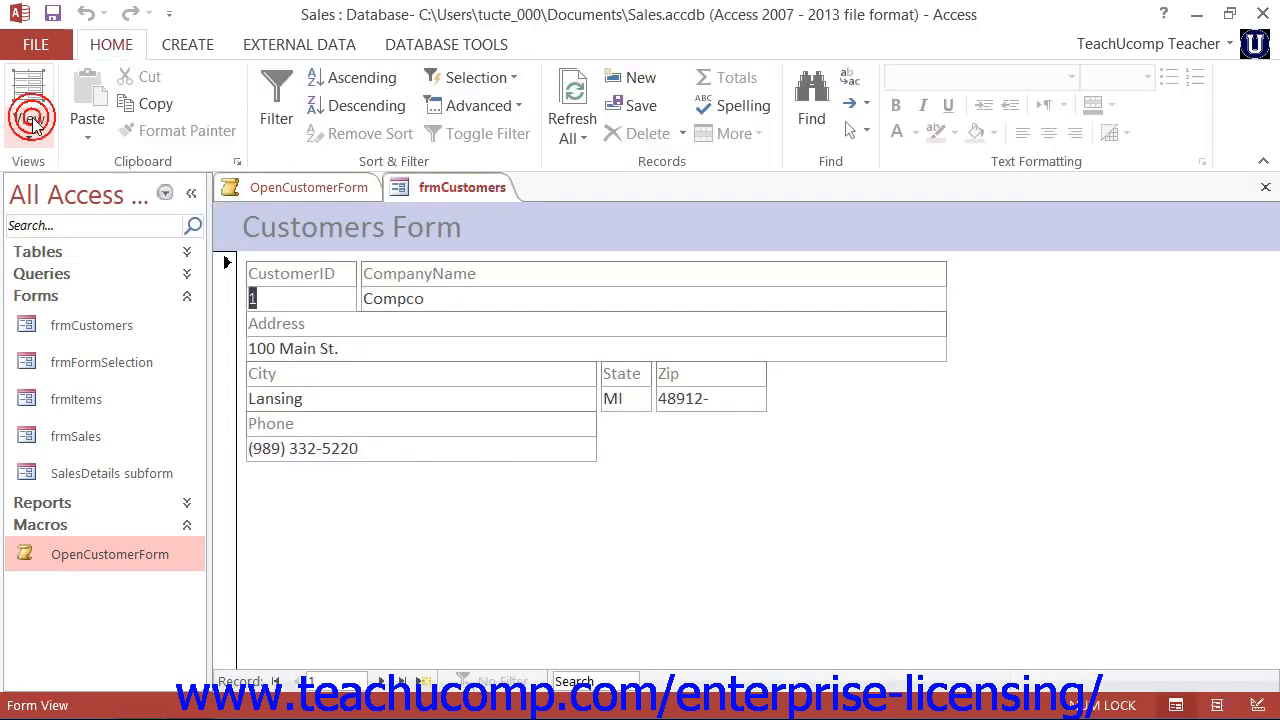
{"action": "left_click", "coordinate": [1266, 185]}
{"action": "left_click", "coordinate": [1262, 195]}
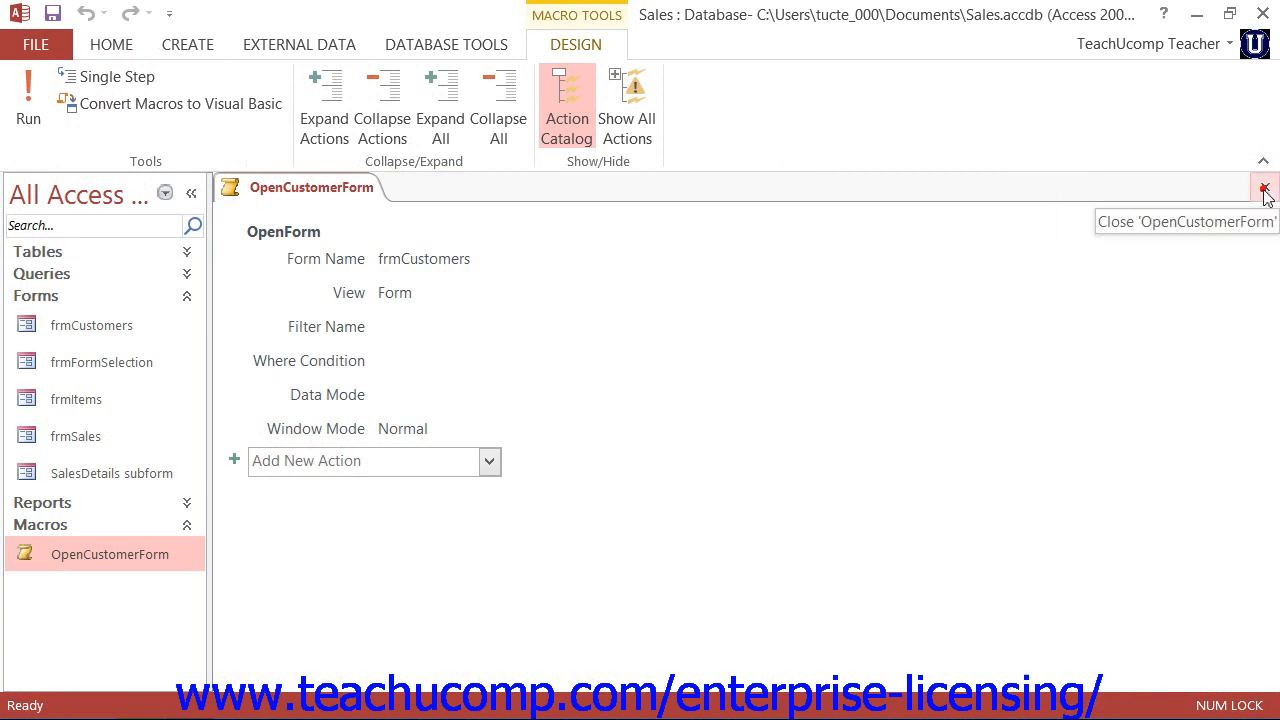
{"action": "left_click", "coordinate": [1265, 190]}
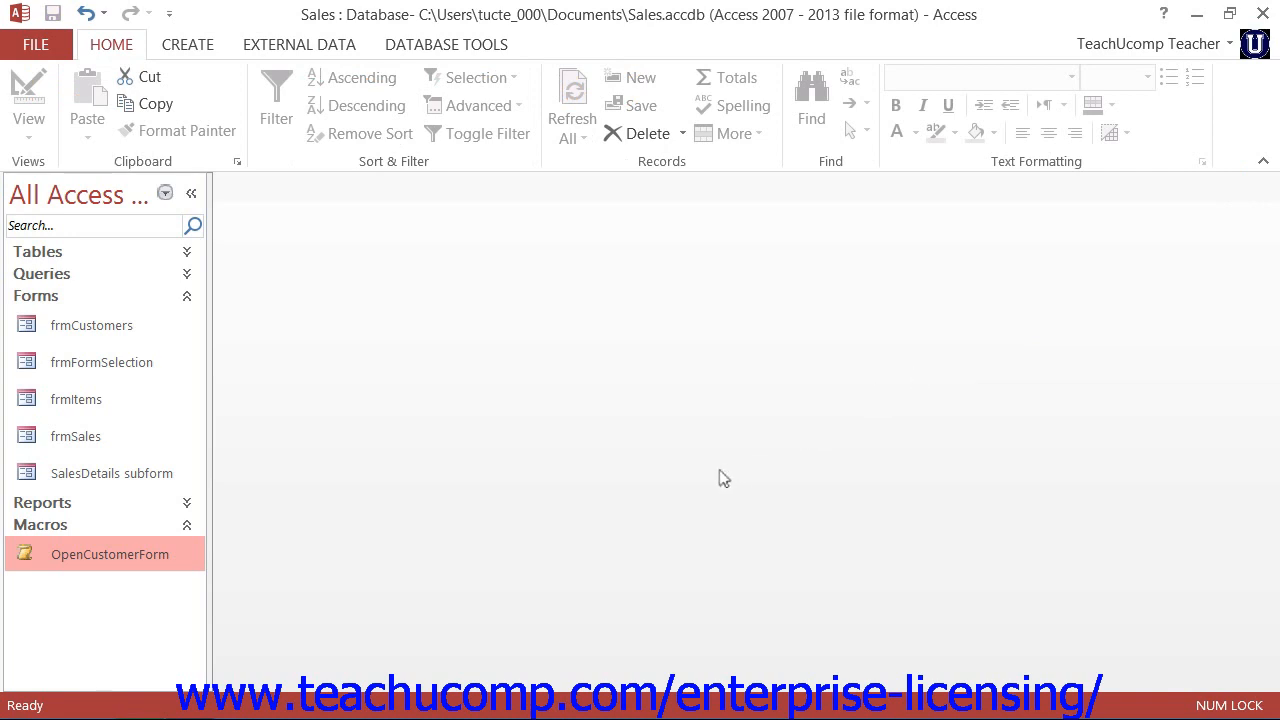
- Reopen OpenCustomerForm in Design View to show the Action Catalog and the editable OpenForm arguments, and close the macro
{"action": "right_click", "coordinate": [163, 554]}
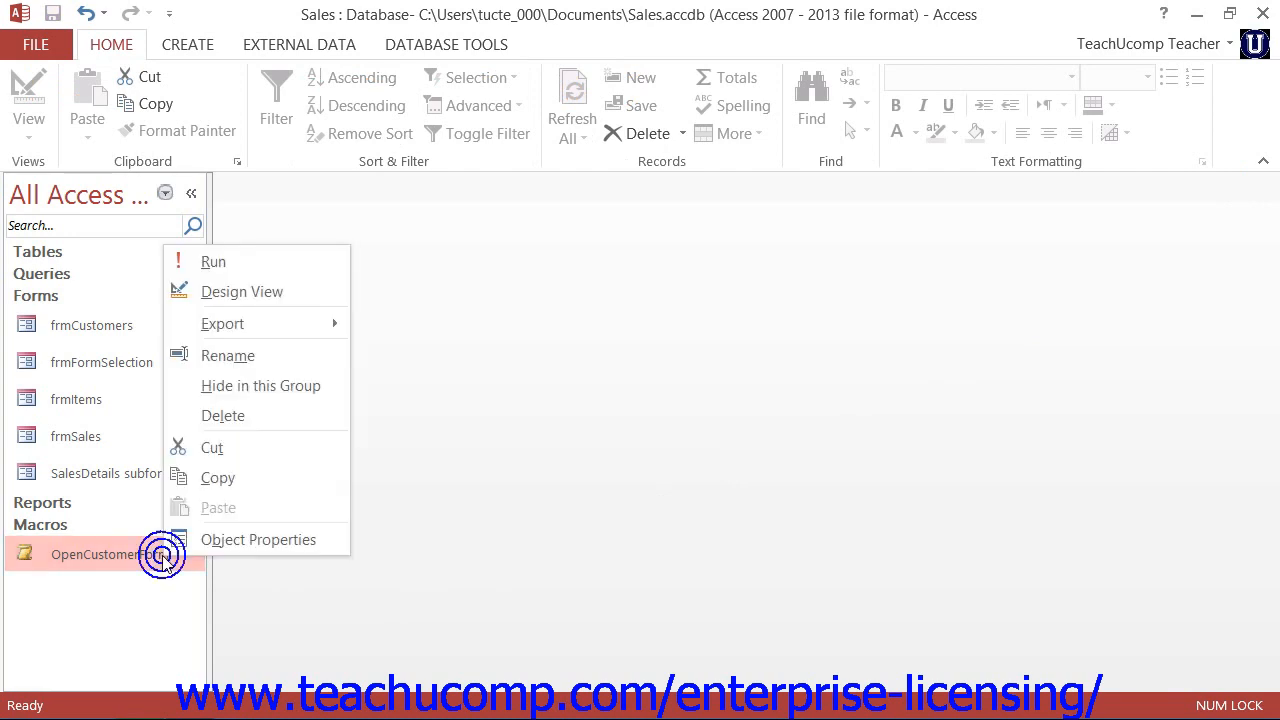
{"action": "left_click", "coordinate": [261, 309]}
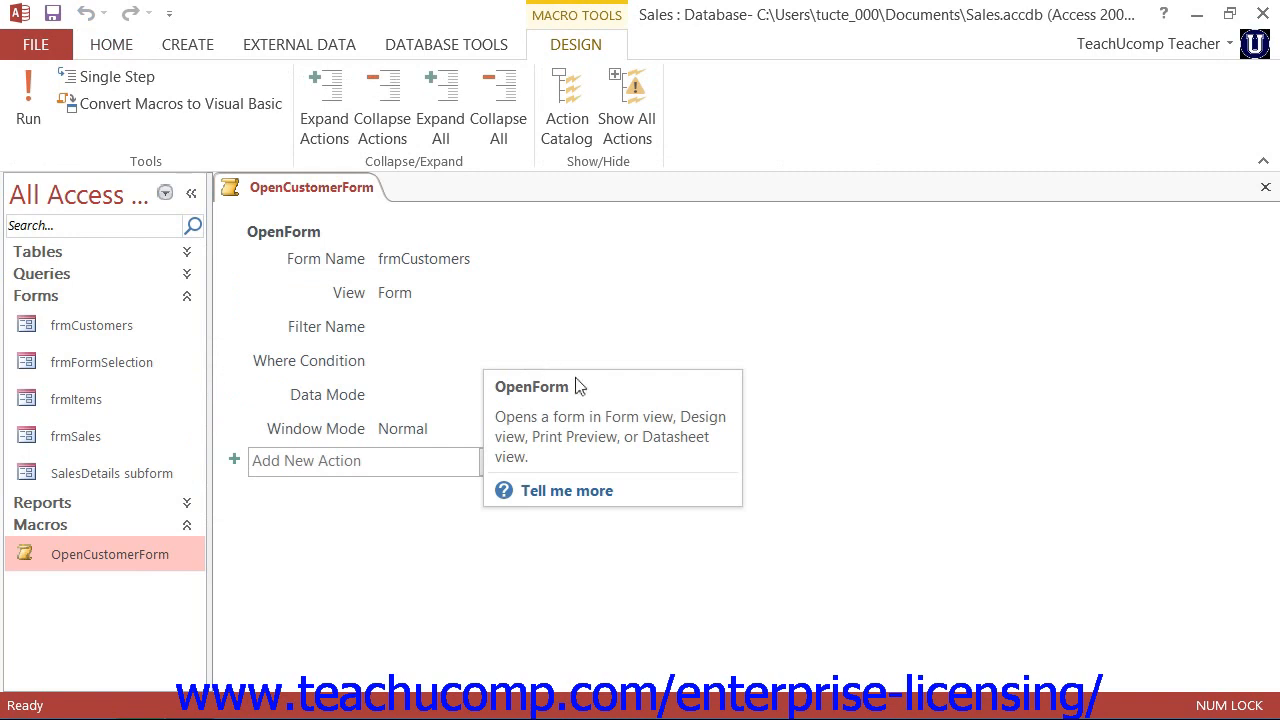
{"action": "left_click", "coordinate": [563, 142]}
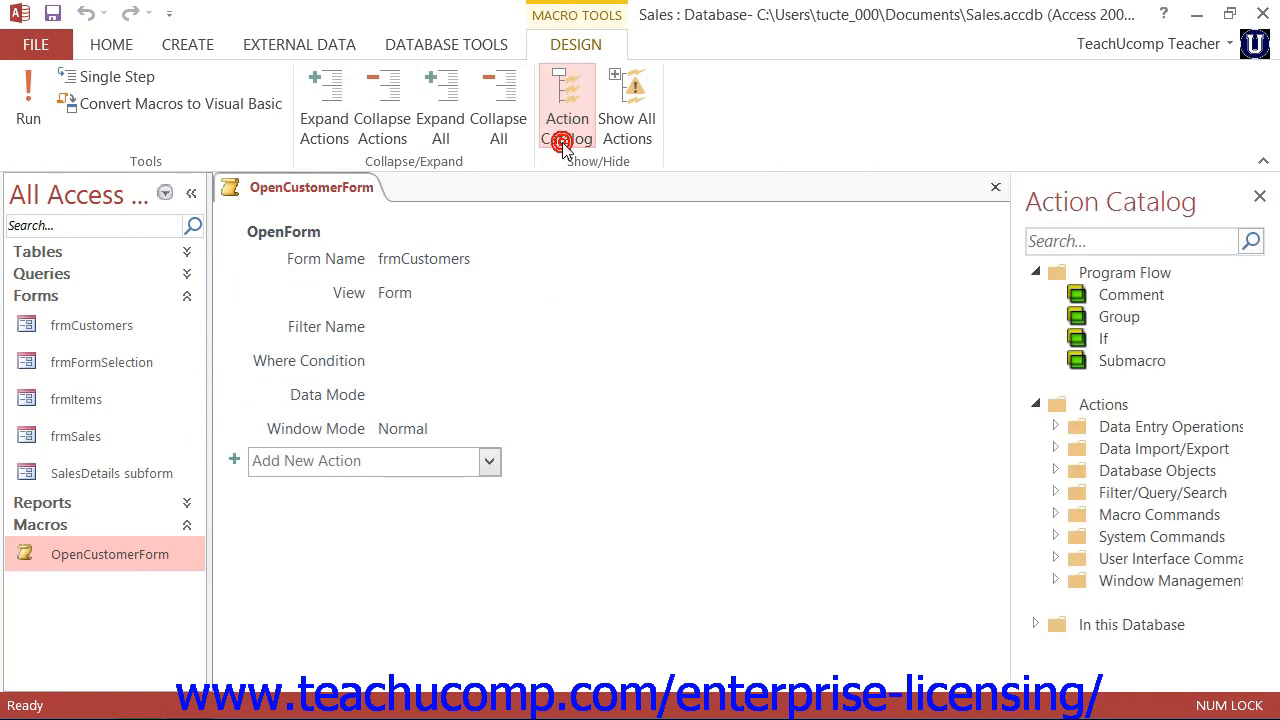
{"action": "left_click", "coordinate": [332, 310]}
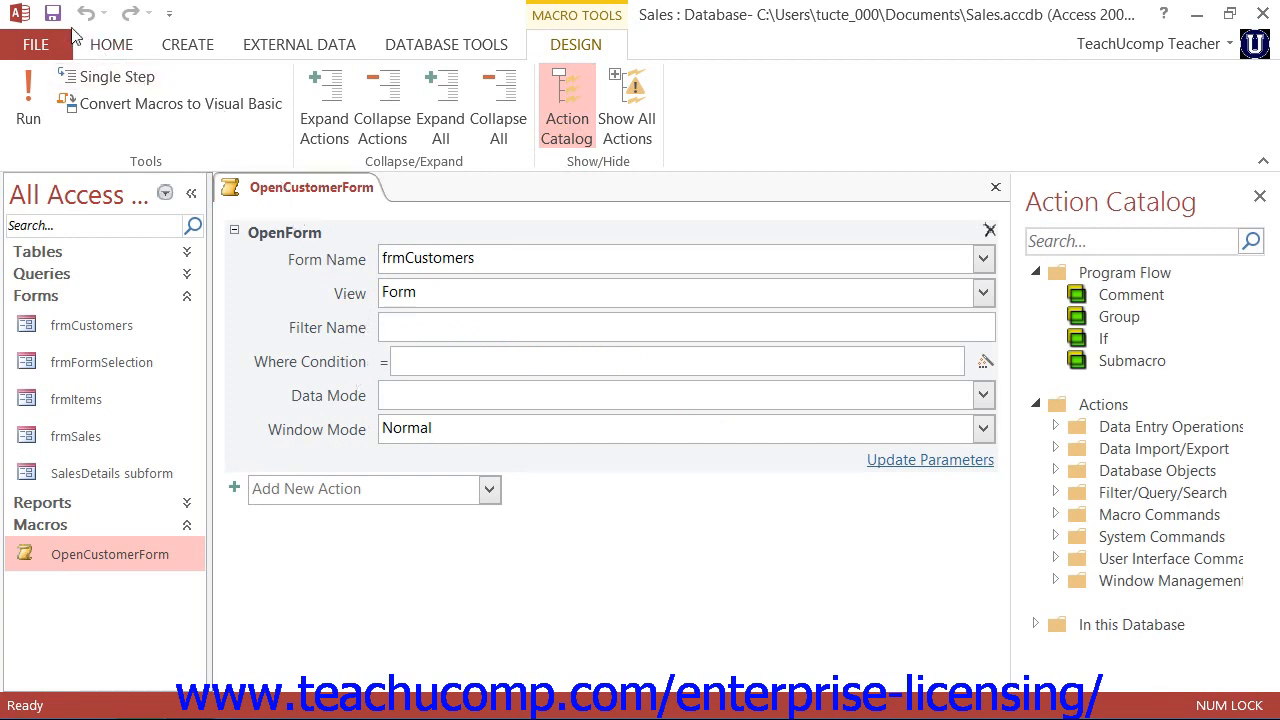
{"action": "left_click", "coordinate": [995, 190]}
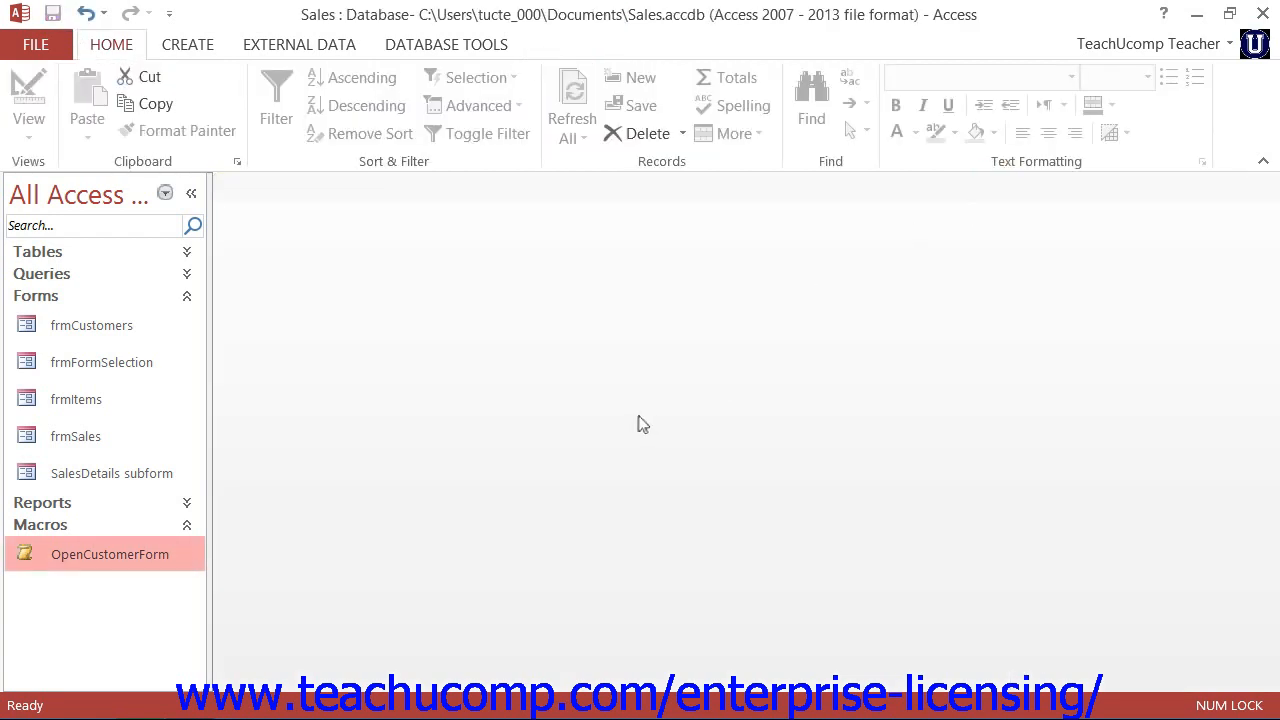